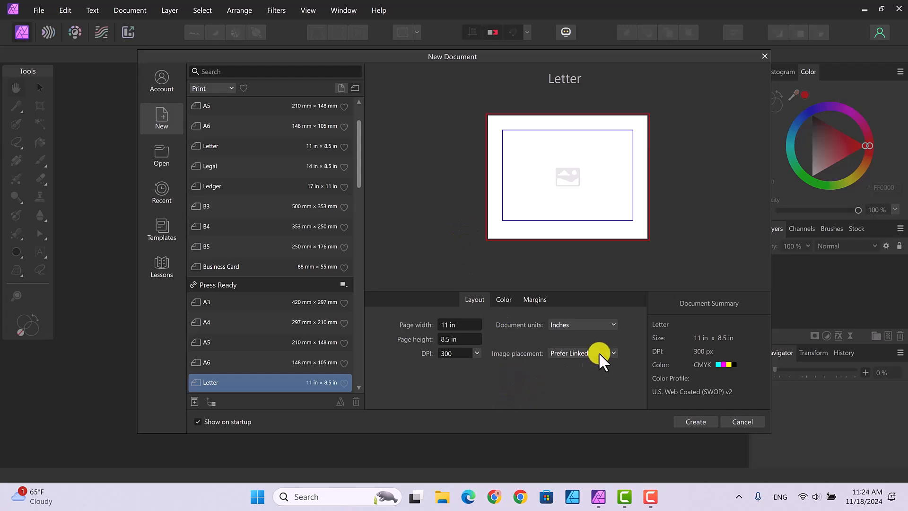
Create the 11 × 8.5 in Letter document with margins disabled and a transparent background
{"action": "left_click", "coordinate": [536, 300]}
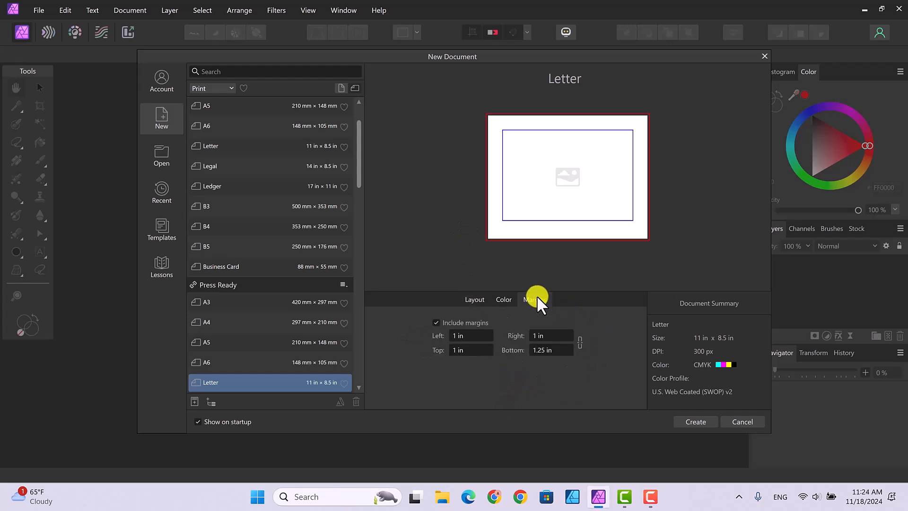
{"action": "left_click", "coordinate": [436, 323]}
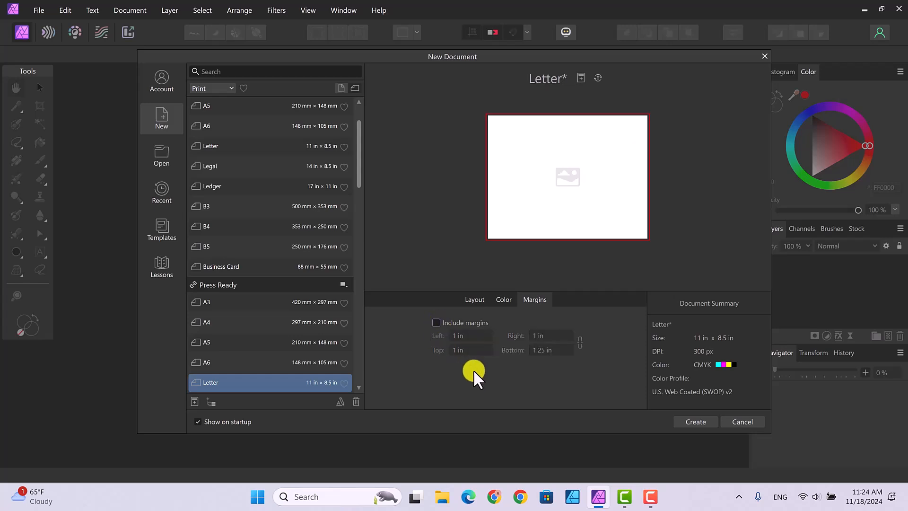
{"action": "left_click", "coordinate": [503, 300]}
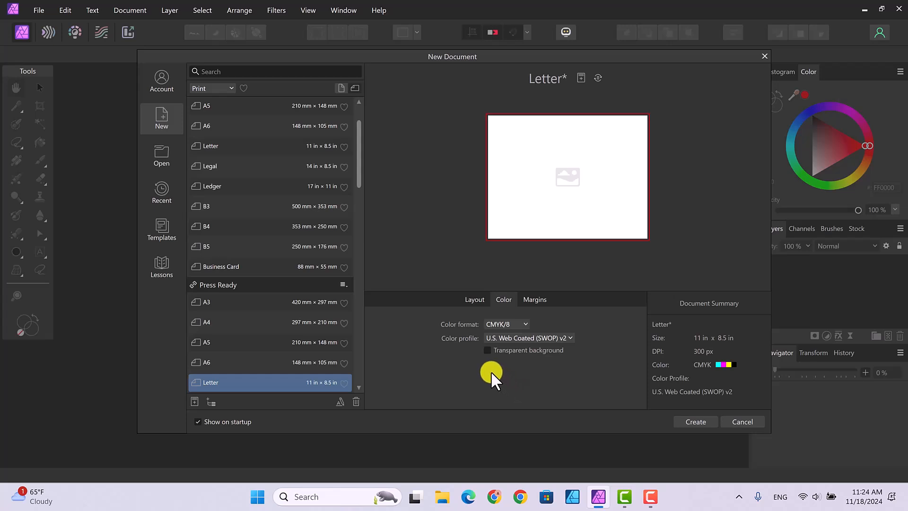
{"action": "left_click", "coordinate": [487, 350]}
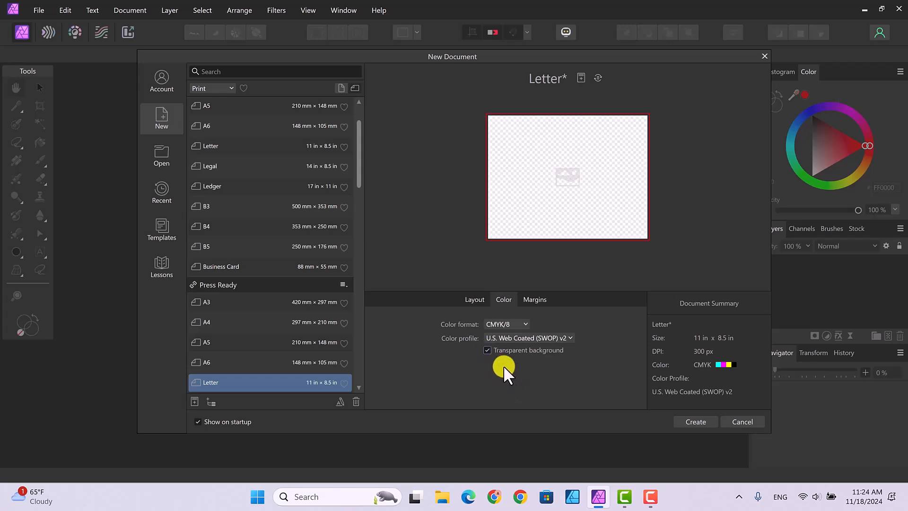
{"action": "left_click", "coordinate": [688, 423]}
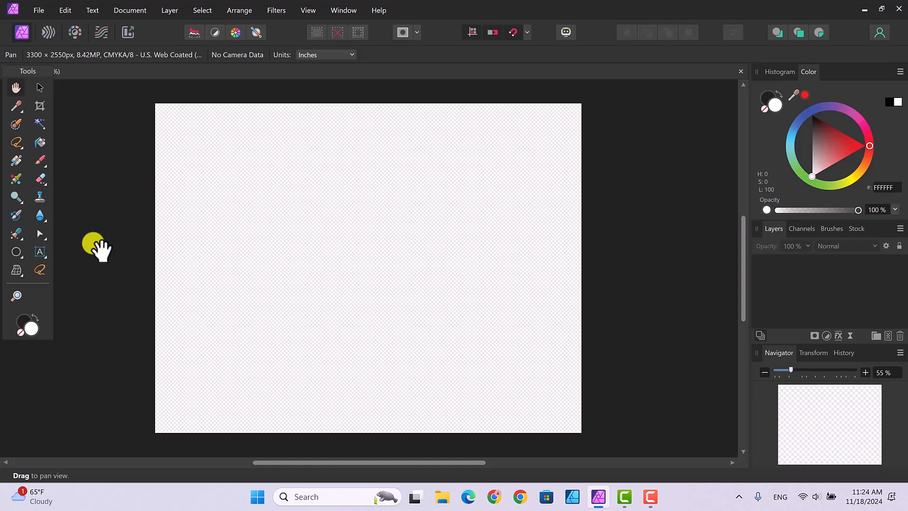
Draw a large circle outward from the page center with the Ellipse tool and fill it with the red swatch F20D0D
{"action": "left_click", "coordinate": [15, 251]}
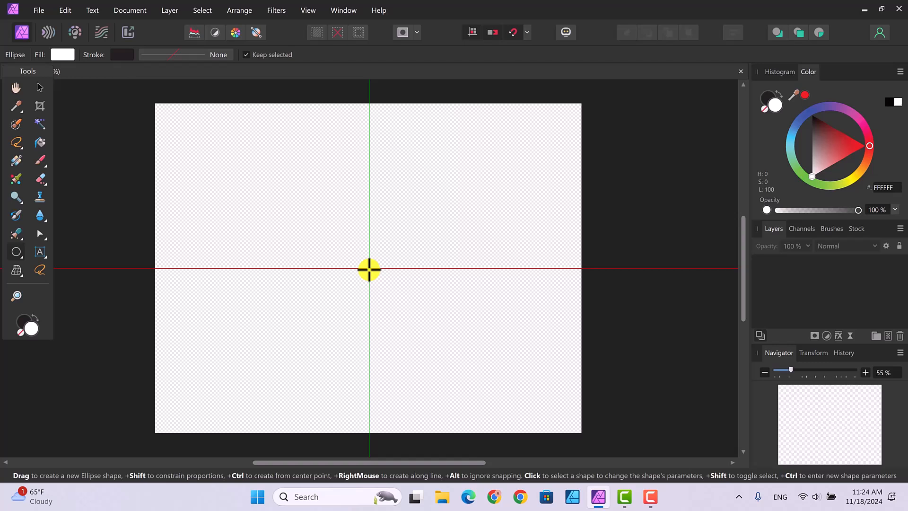
{"action": "left_click_drag", "start_coordinate": [369, 269], "coordinate": [478, 401]}
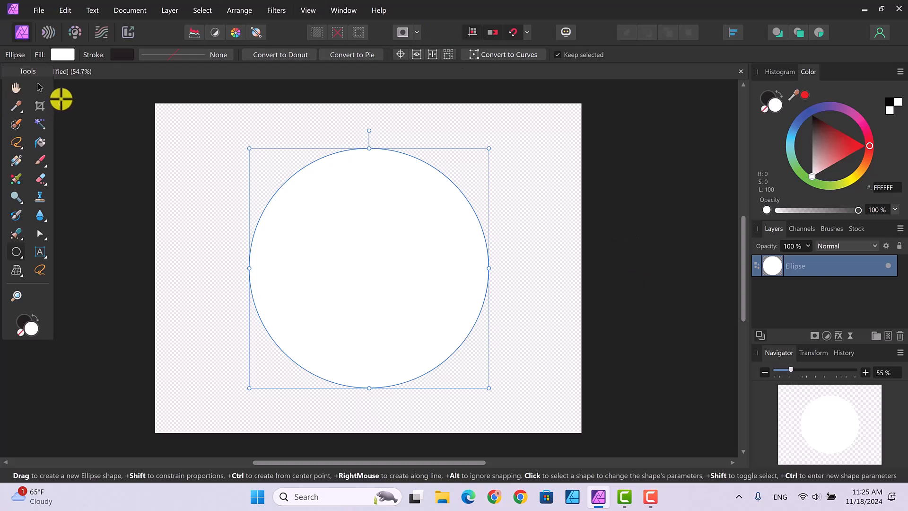
{"action": "left_click", "coordinate": [60, 55]}
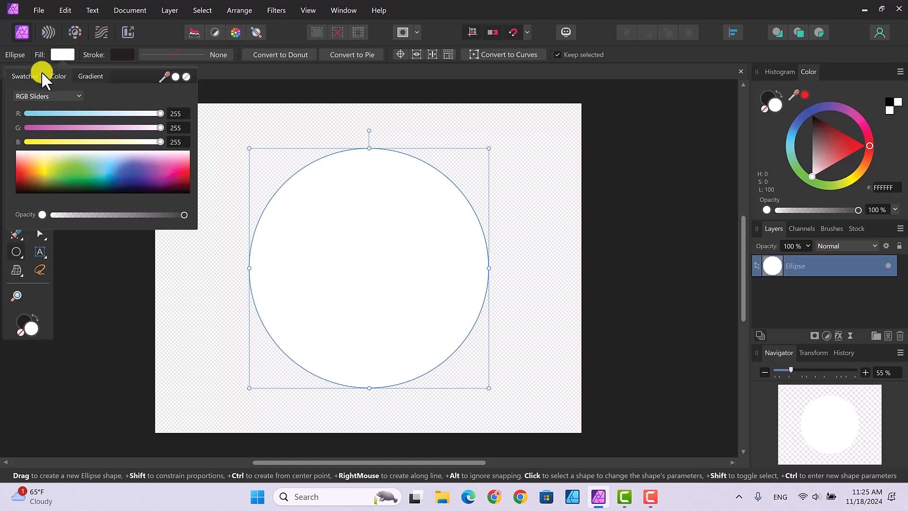
{"action": "left_click", "coordinate": [26, 76]}
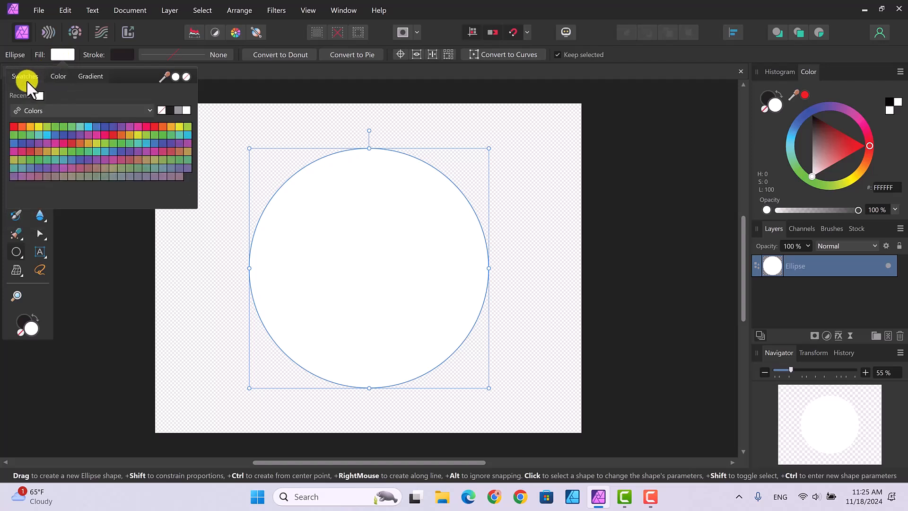
{"action": "left_click", "coordinate": [14, 127]}
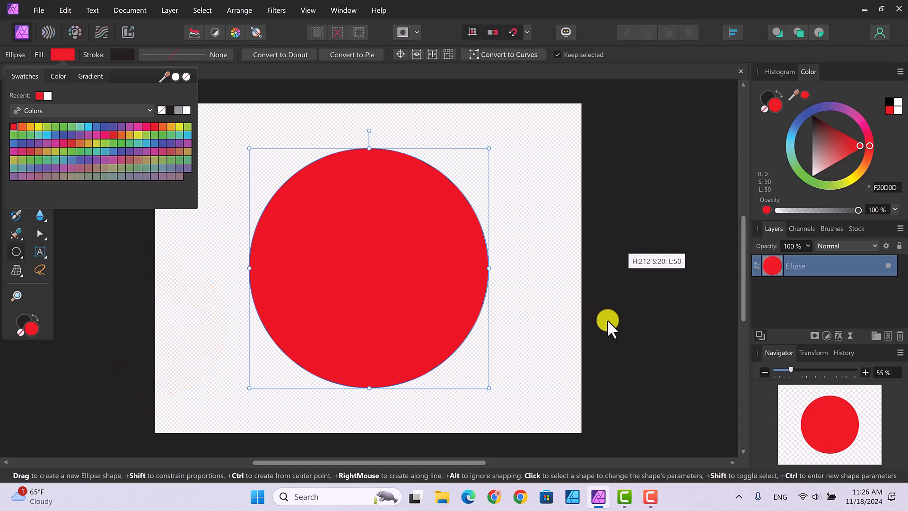
{"action": "left_click", "coordinate": [629, 318]}
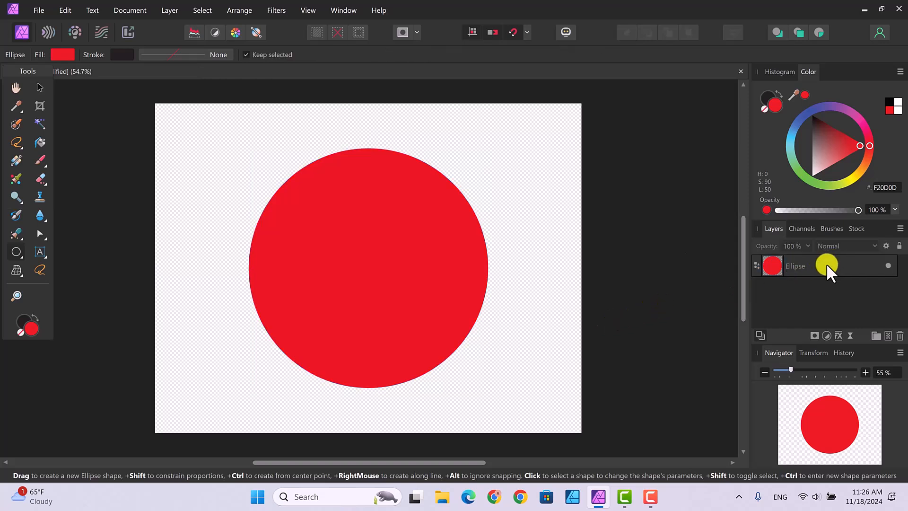
Change the circle's fill type from solid to a conical gradient
{"action": "left_click", "coordinate": [798, 267]}
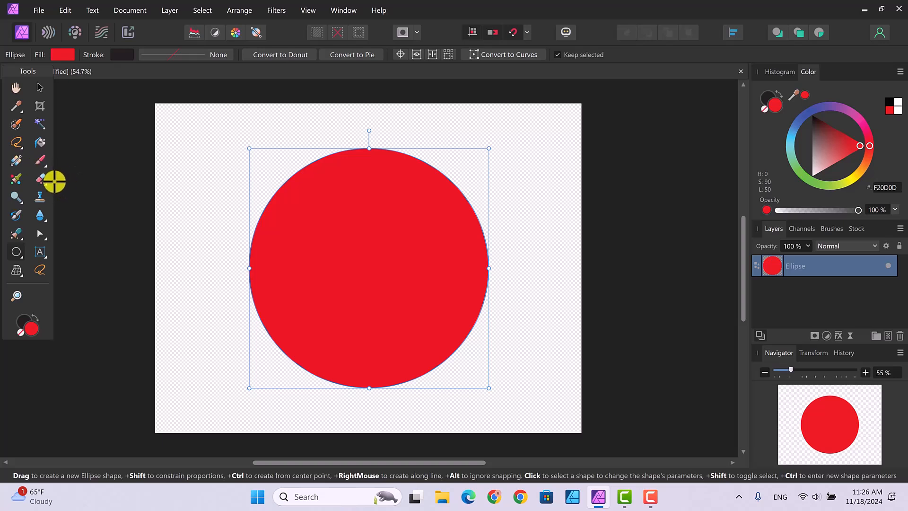
{"action": "left_click", "coordinate": [15, 159]}
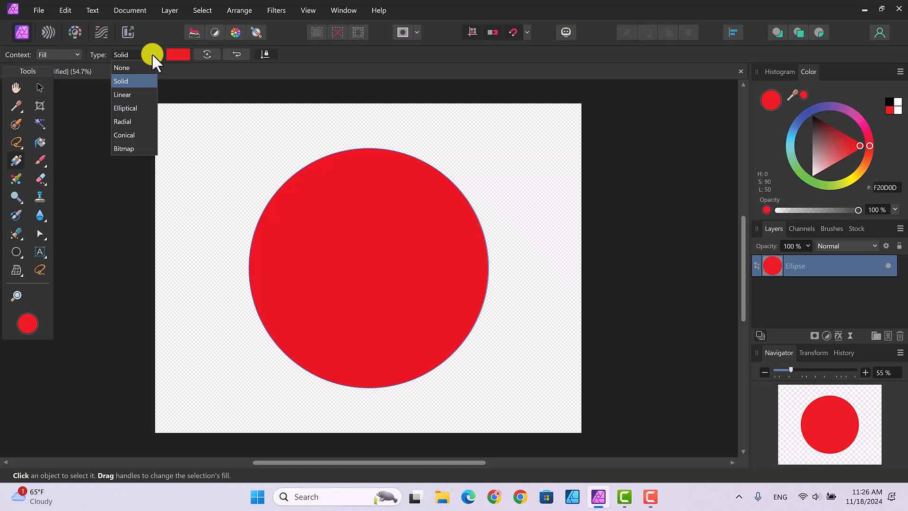
{"action": "left_click", "coordinate": [123, 135]}
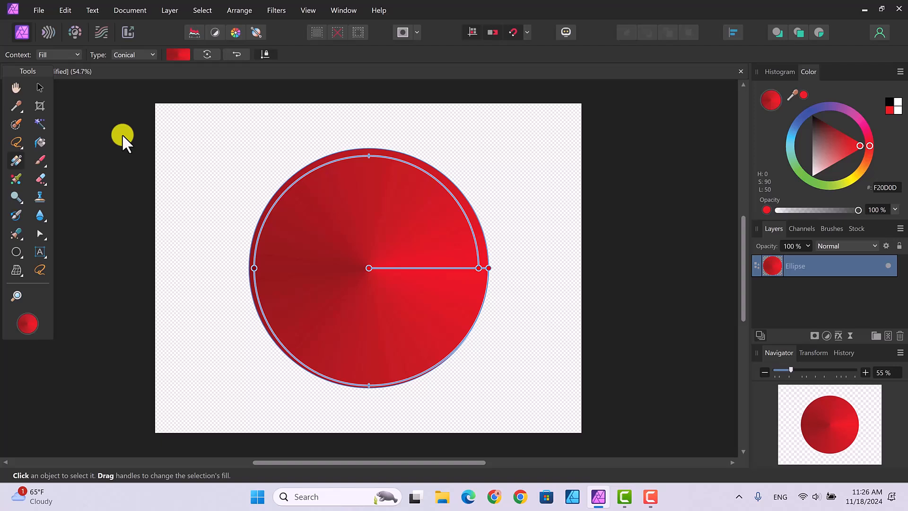
{"action": "left_click_drag", "start_coordinate": [79, 103], "coordinate": [141, 101]}
Add a gradient stop at 15% and color it orange with R 255, G 108, B 0
{"action": "left_click", "coordinate": [176, 54]}
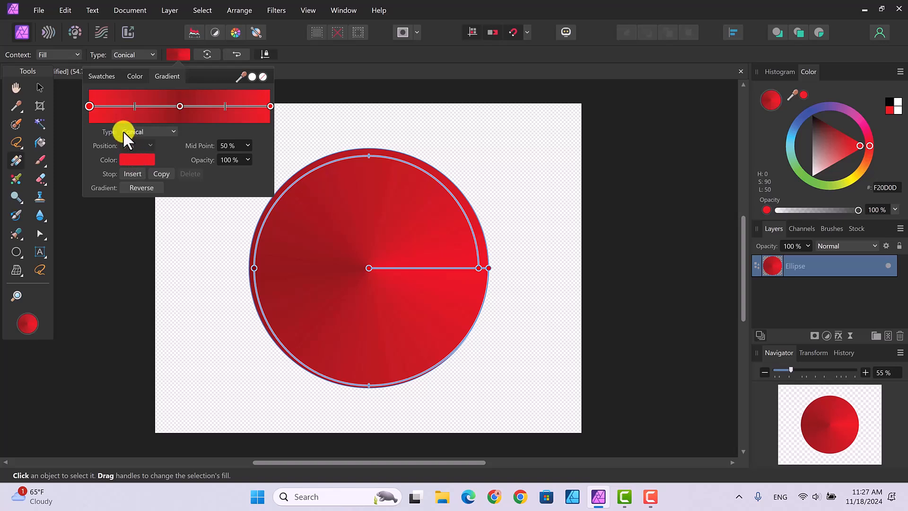
{"action": "left_click", "coordinate": [116, 105]}
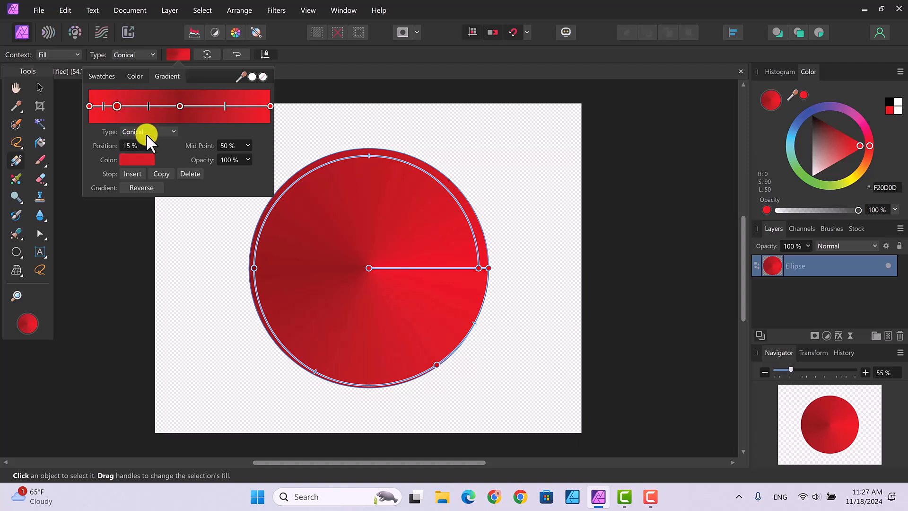
{"action": "left_click", "coordinate": [132, 159]}
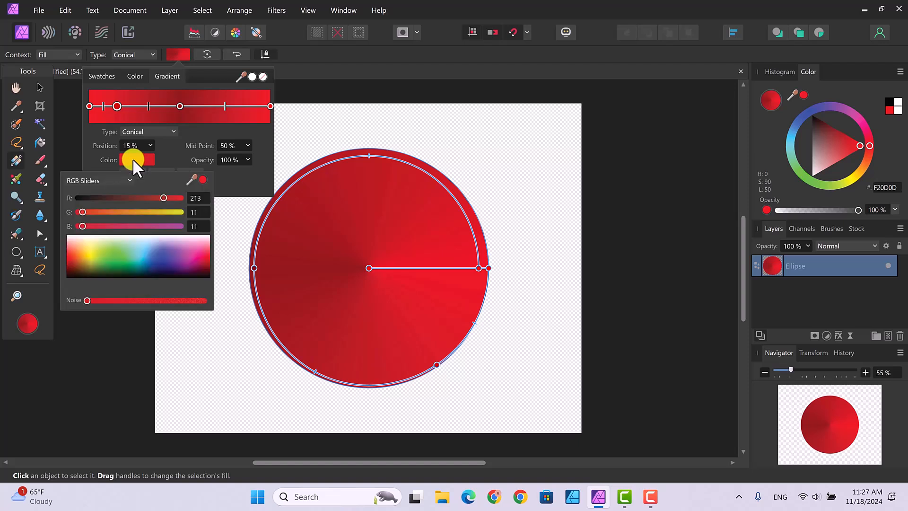
{"action": "left_click", "coordinate": [109, 212]}
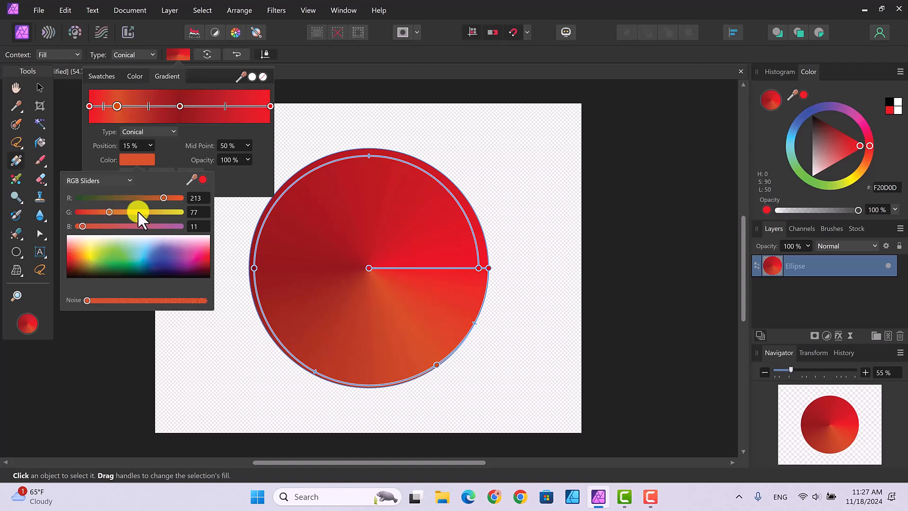
{"action": "left_click_drag", "start_coordinate": [162, 197], "coordinate": [186, 197]}
{"action": "left_click_drag", "start_coordinate": [81, 226], "coordinate": [122, 213]}
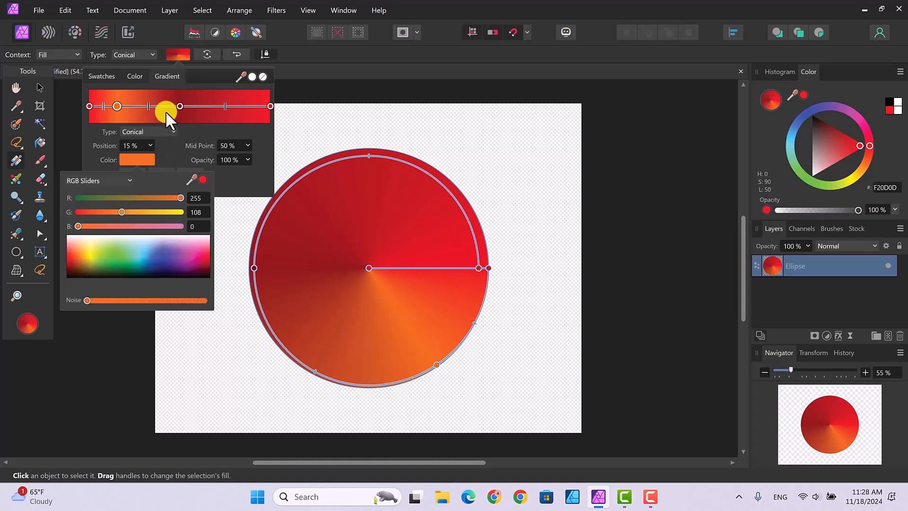
Add a gradient stop at 30% and color it yellow with R 255, G 247, B 27
{"action": "left_click", "coordinate": [139, 104]}
{"action": "left_click", "coordinate": [138, 104]}
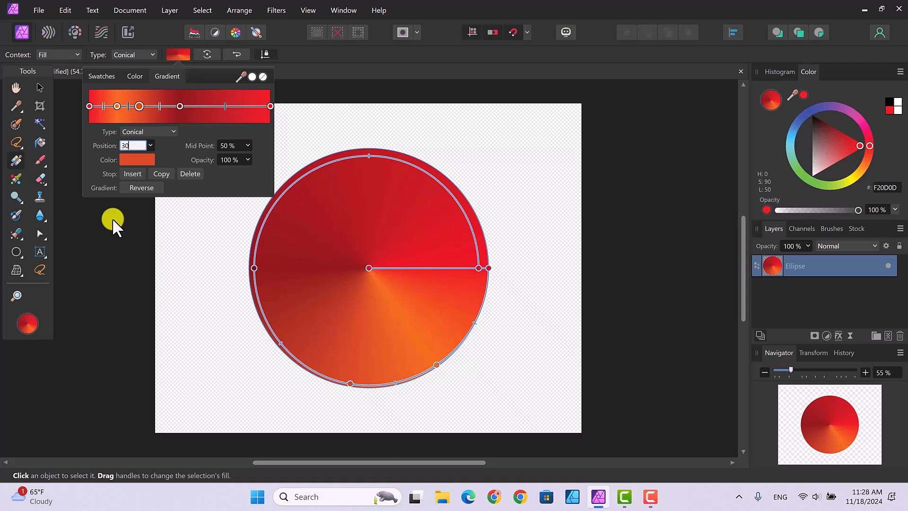
{"action": "key", "text": "Return"}
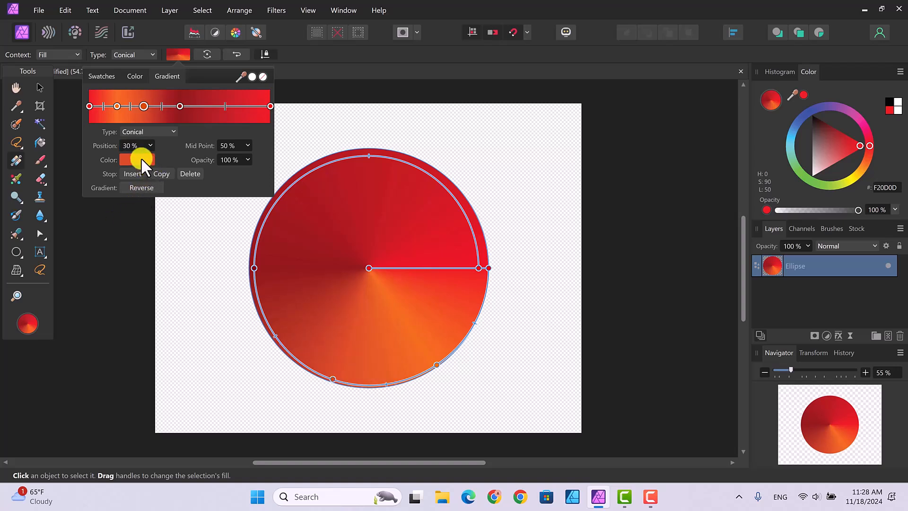
{"action": "left_click", "coordinate": [141, 159]}
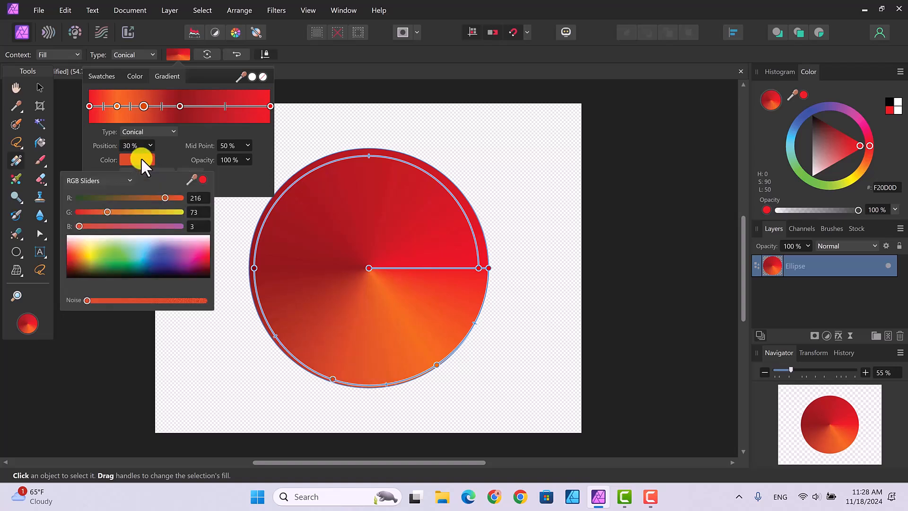
{"action": "left_click", "coordinate": [91, 256]}
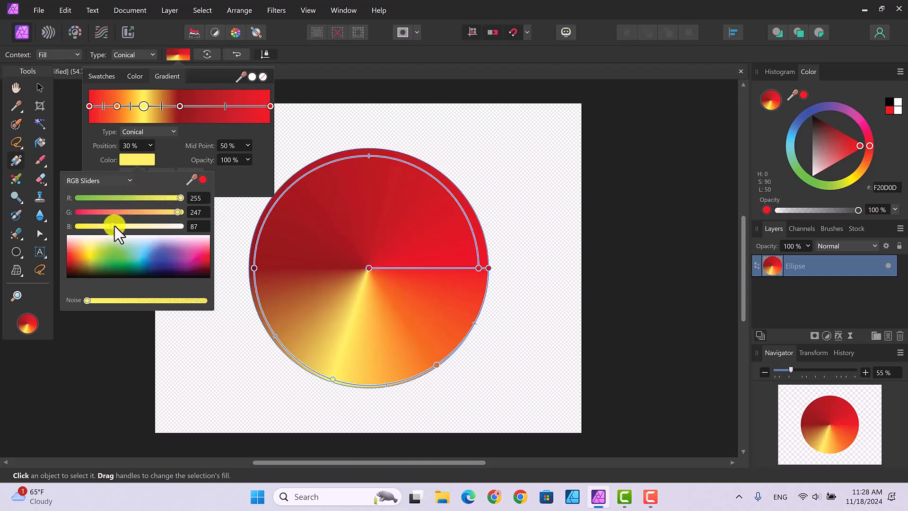
{"action": "left_click_drag", "start_coordinate": [111, 226], "coordinate": [91, 229]}
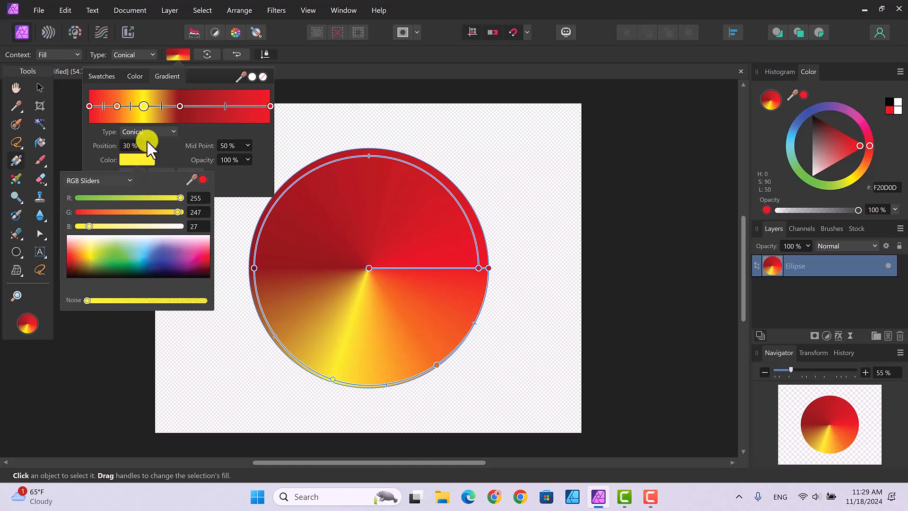
Move the dark red middle stop to 45% and recolor it green with G 223, B 0 and almost no red
{"action": "left_click", "coordinate": [179, 105]}
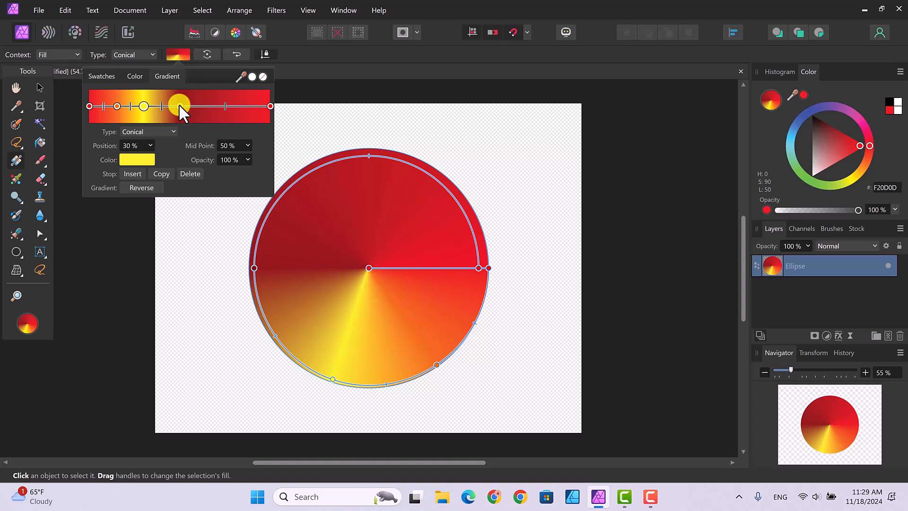
{"action": "left_click", "coordinate": [178, 105]}
{"action": "key", "text": "Return"}
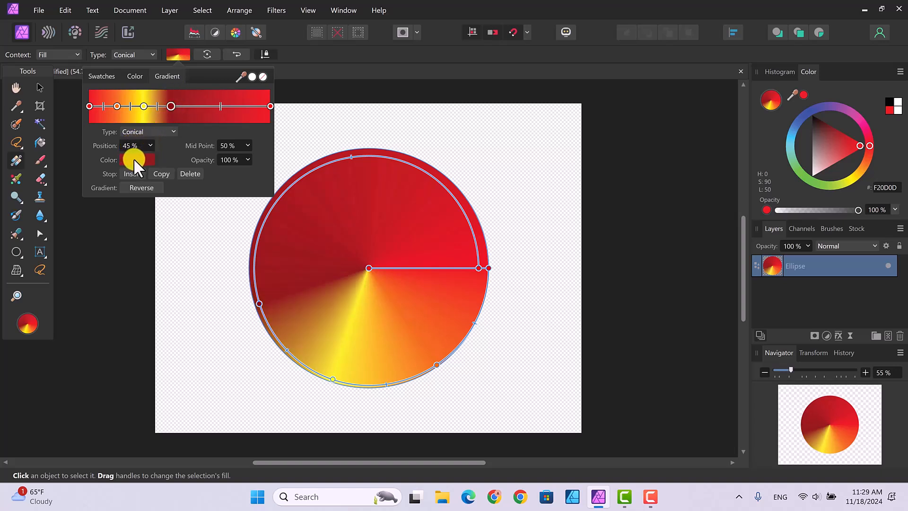
{"action": "left_click", "coordinate": [133, 158]}
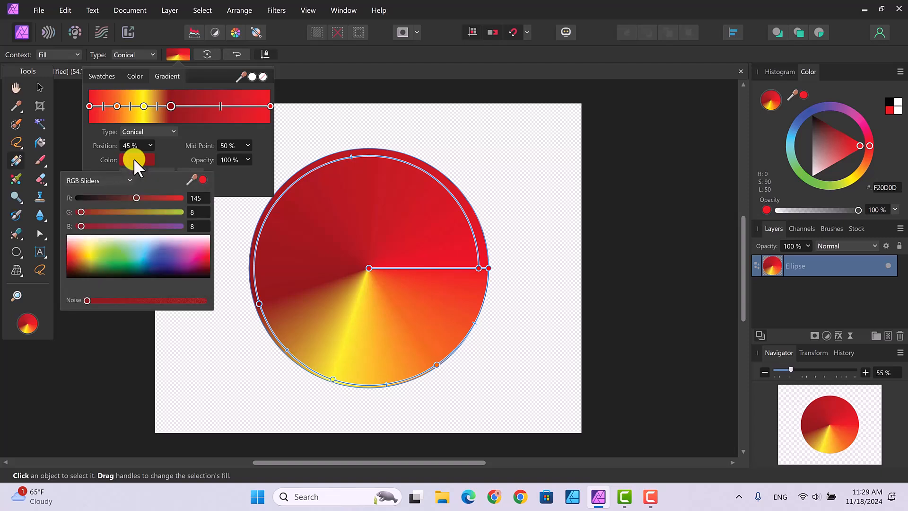
{"action": "left_click_drag", "start_coordinate": [112, 257], "coordinate": [126, 255]}
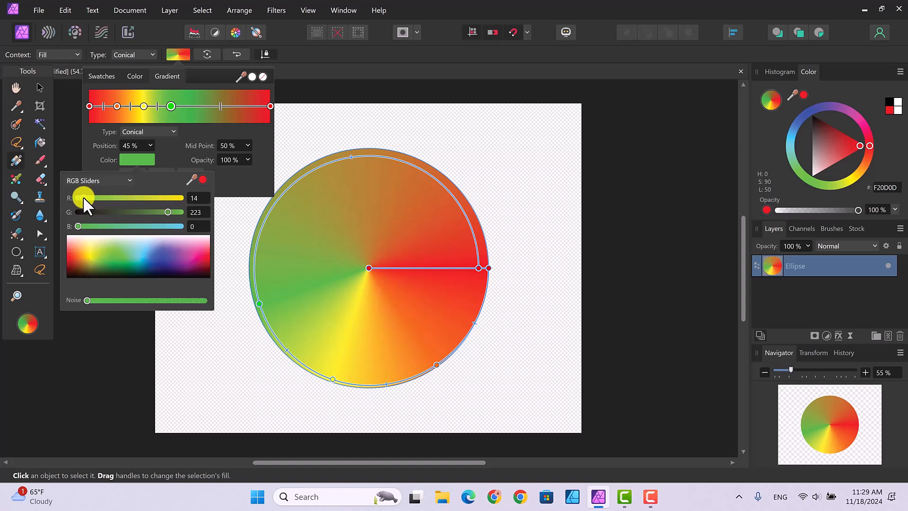
{"action": "left_click_drag", "start_coordinate": [83, 197], "coordinate": [78, 197]}
Add a gradient stop at 61% and color it light blue with G 220, B 255 and a low red value
{"action": "left_click", "coordinate": [199, 106]}
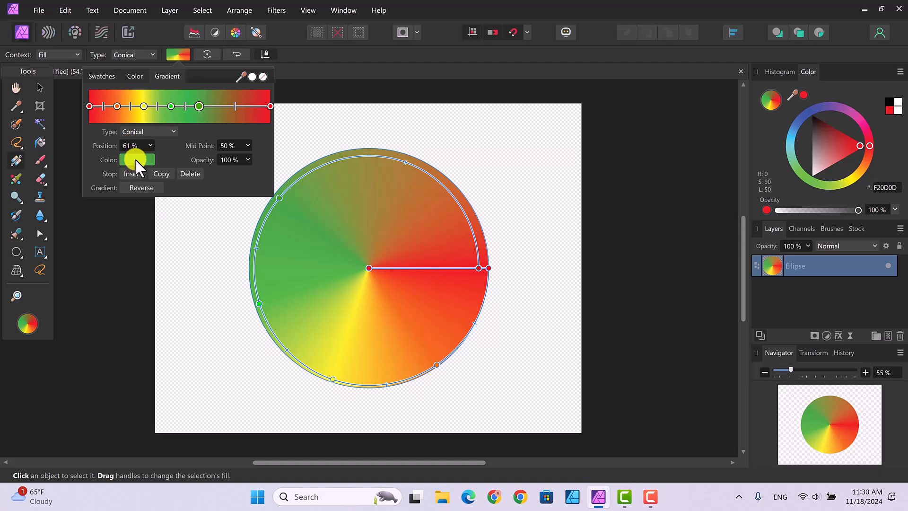
{"action": "left_click", "coordinate": [135, 158]}
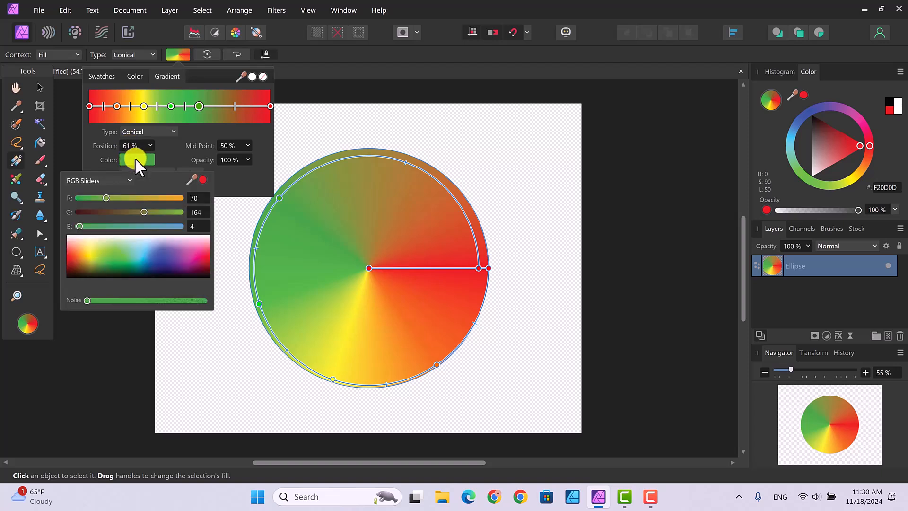
{"action": "left_click", "coordinate": [142, 252]}
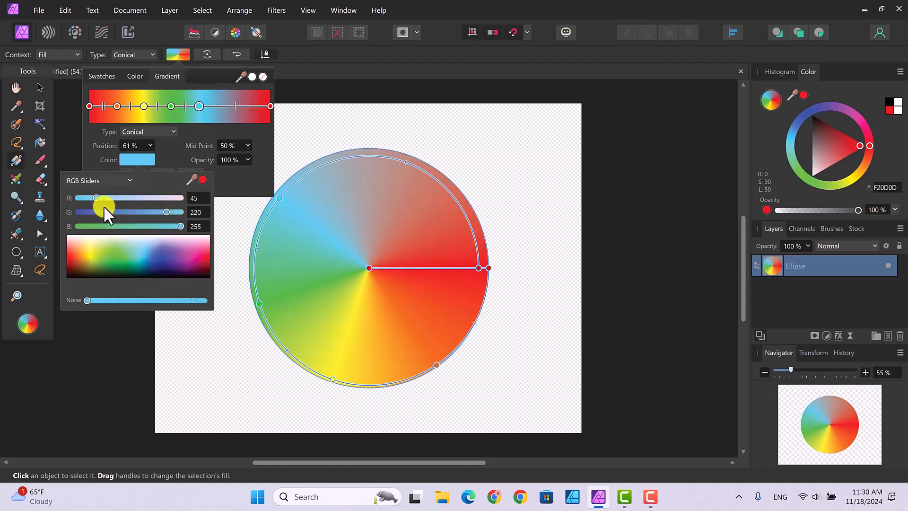
{"action": "left_click_drag", "start_coordinate": [96, 195], "coordinate": [86, 196]}
Add a gradient stop at 75% and color it purple with G 87, B 168 and a slightly raised red value
{"action": "left_click", "coordinate": [225, 105]}
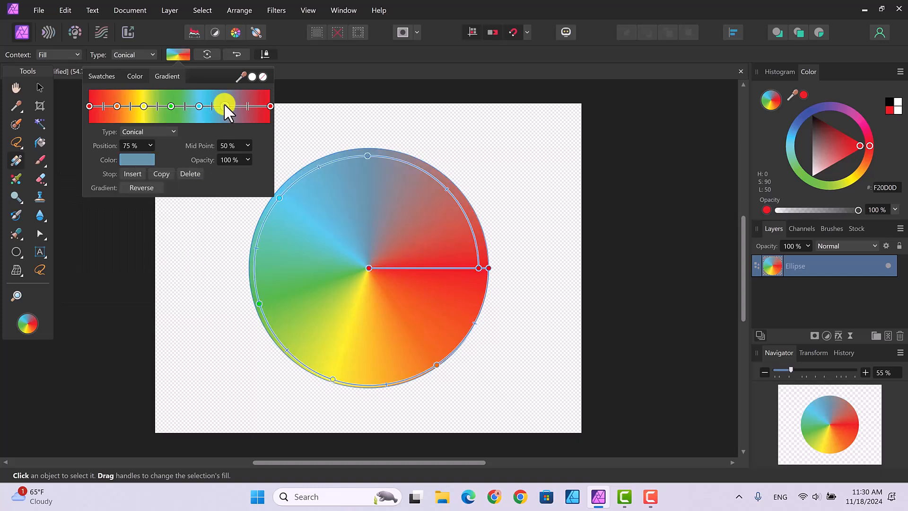
{"action": "left_click", "coordinate": [134, 160]}
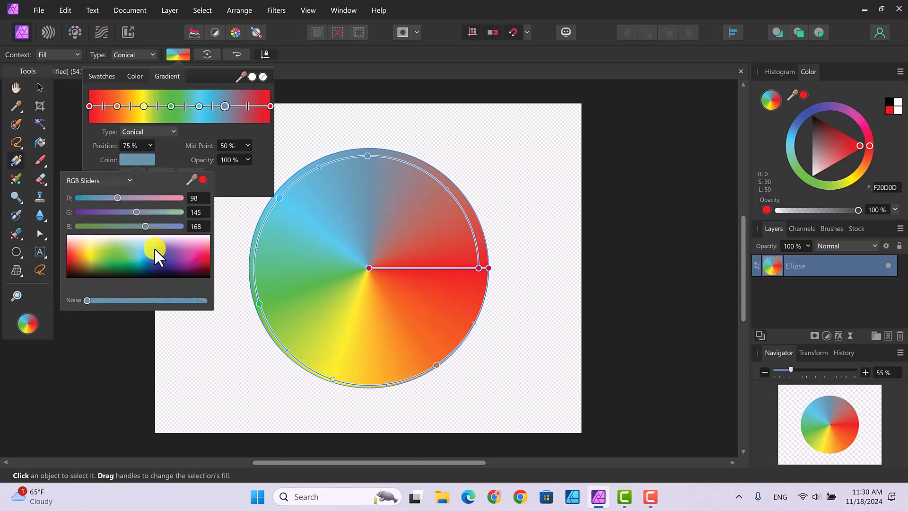
{"action": "left_click", "coordinate": [113, 211]}
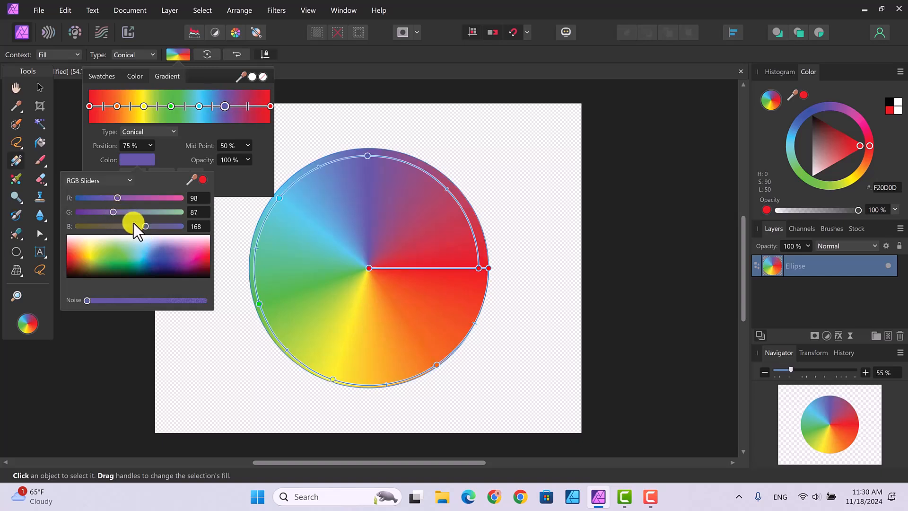
{"action": "left_click", "coordinate": [117, 196]}
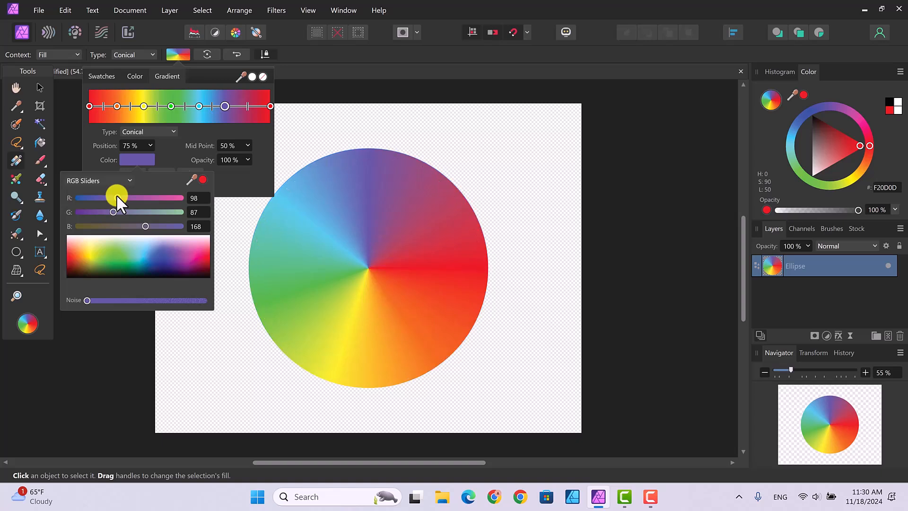
{"action": "left_click_drag", "start_coordinate": [117, 194], "coordinate": [121, 196]}
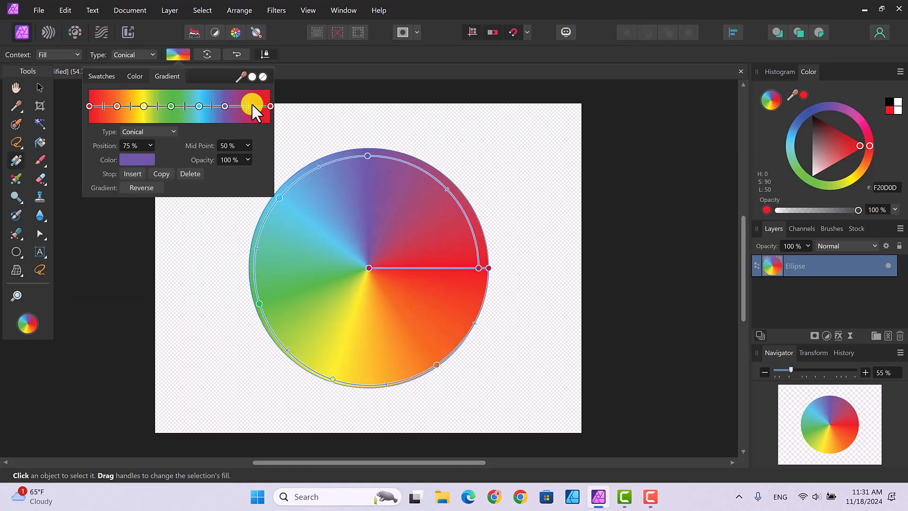
Add a dark blue gradient stop with R 0, G 18, B 215 between the purple and final red stops, positioned at 87%
{"action": "left_click", "coordinate": [241, 106]}
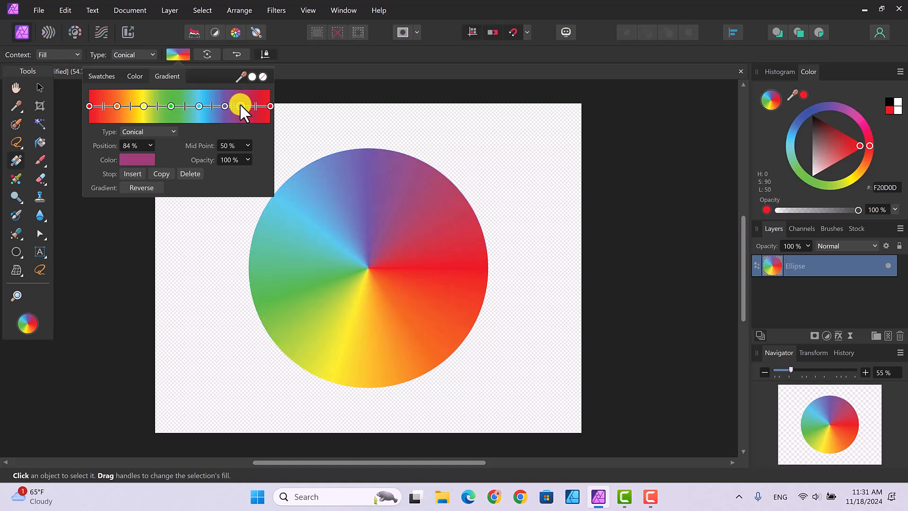
{"action": "left_click", "coordinate": [139, 160]}
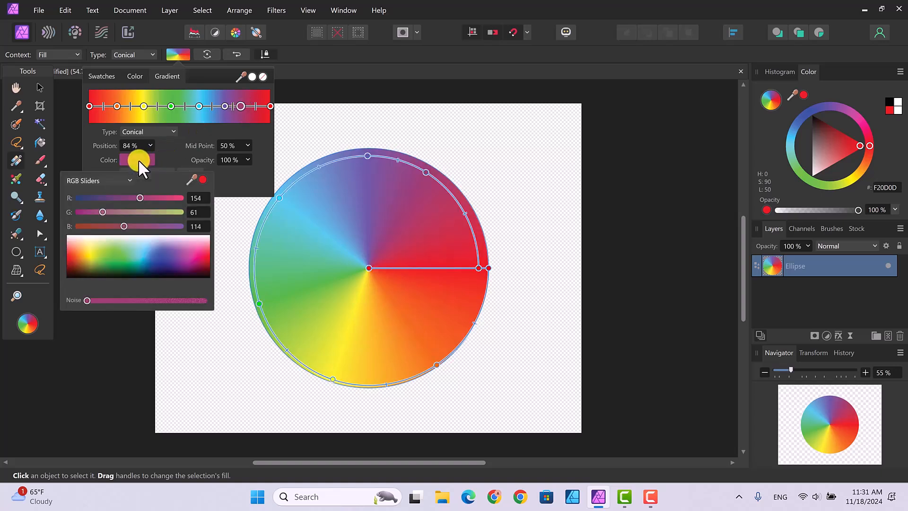
{"action": "left_click", "coordinate": [160, 259]}
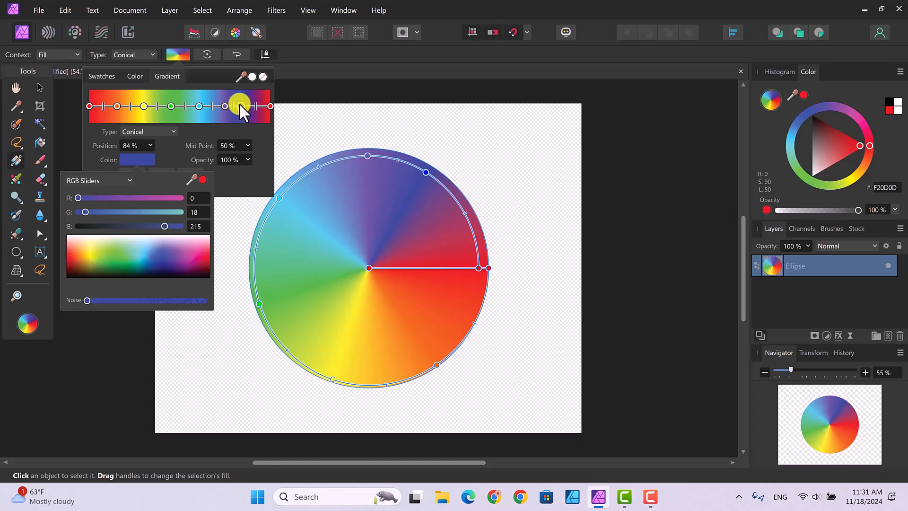
{"action": "left_click", "coordinate": [239, 104]}
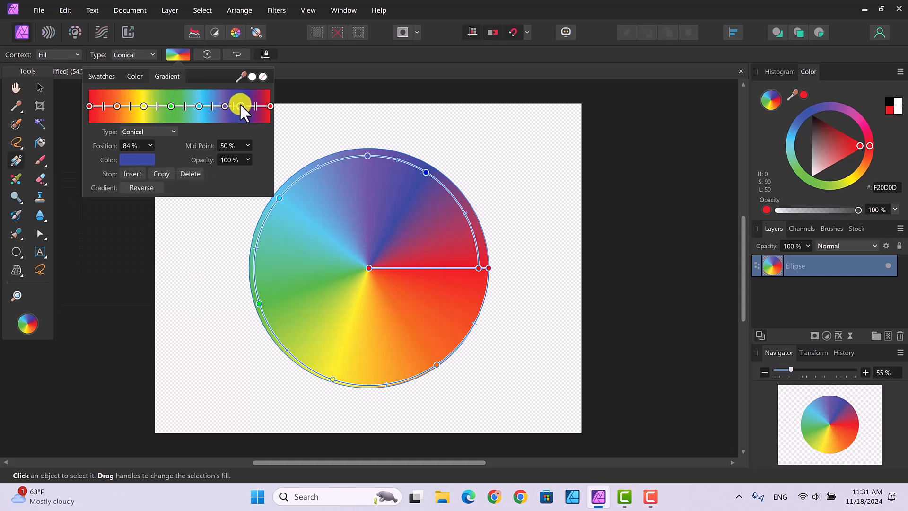
{"action": "left_click_drag", "start_coordinate": [241, 104], "coordinate": [246, 105]}
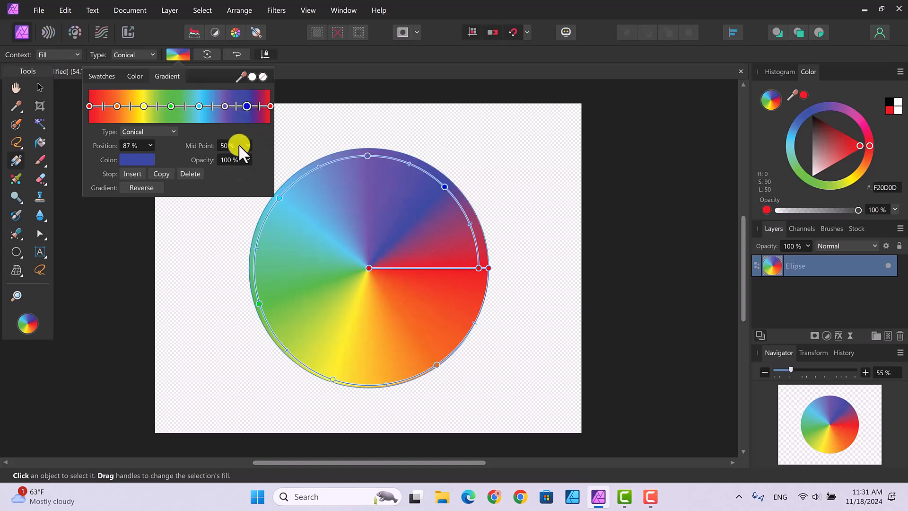
Set the midpoint after the light blue stop to 54% and after the first red stop to 62%, and deselect the circle
{"action": "left_click", "coordinate": [211, 105]}
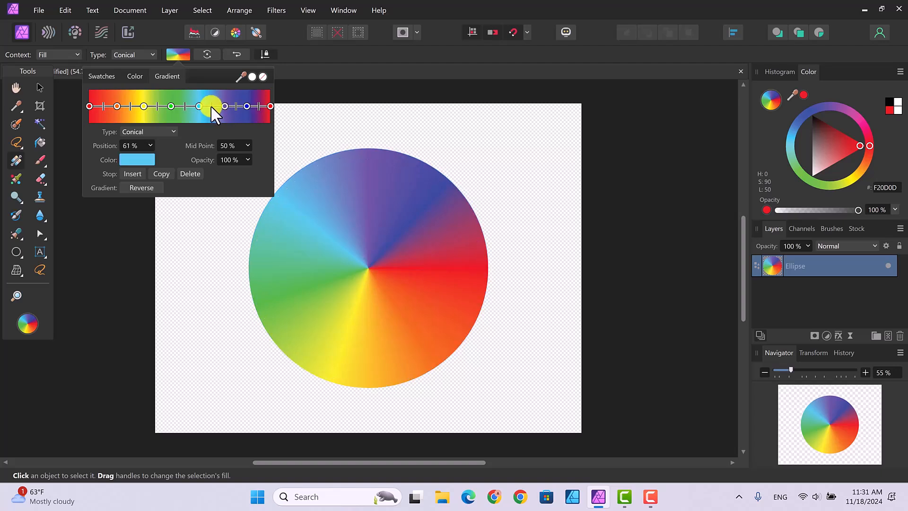
{"action": "left_click_drag", "start_coordinate": [213, 106], "coordinate": [214, 106]}
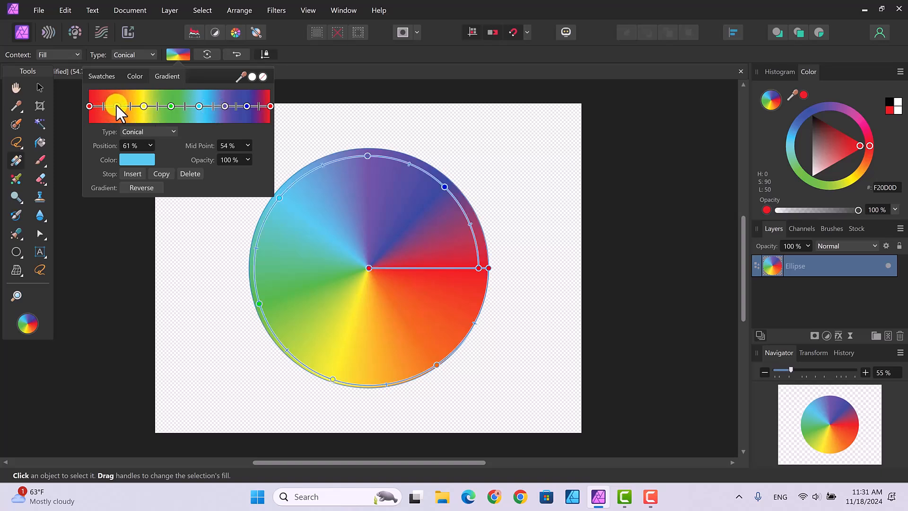
{"action": "left_click_drag", "start_coordinate": [104, 106], "coordinate": [106, 106]}
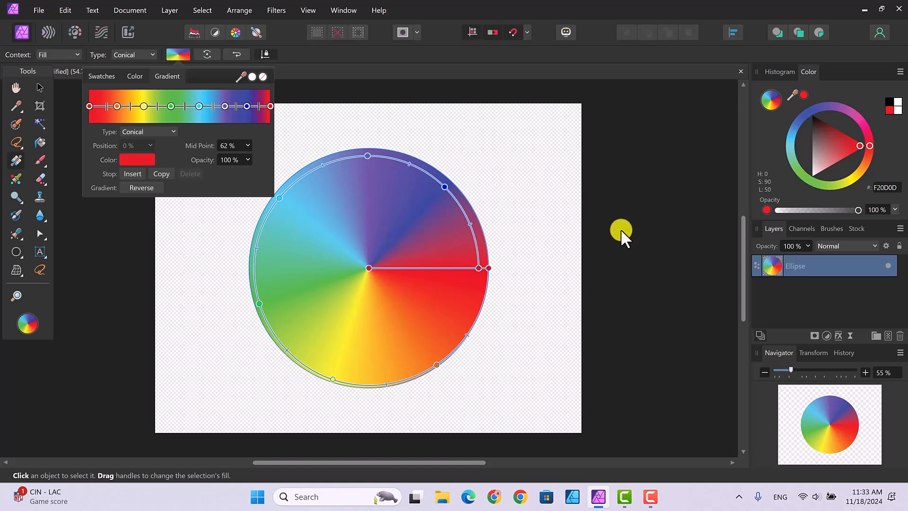
{"action": "left_click", "coordinate": [642, 283]}
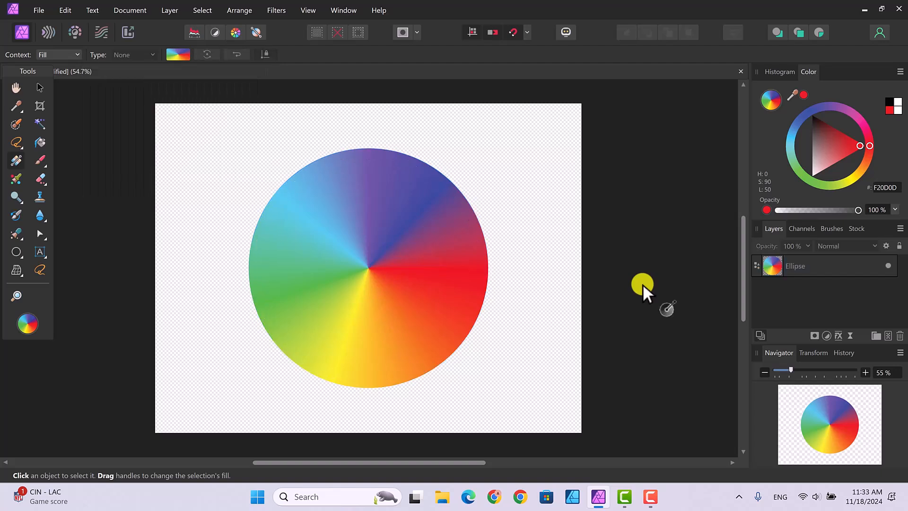